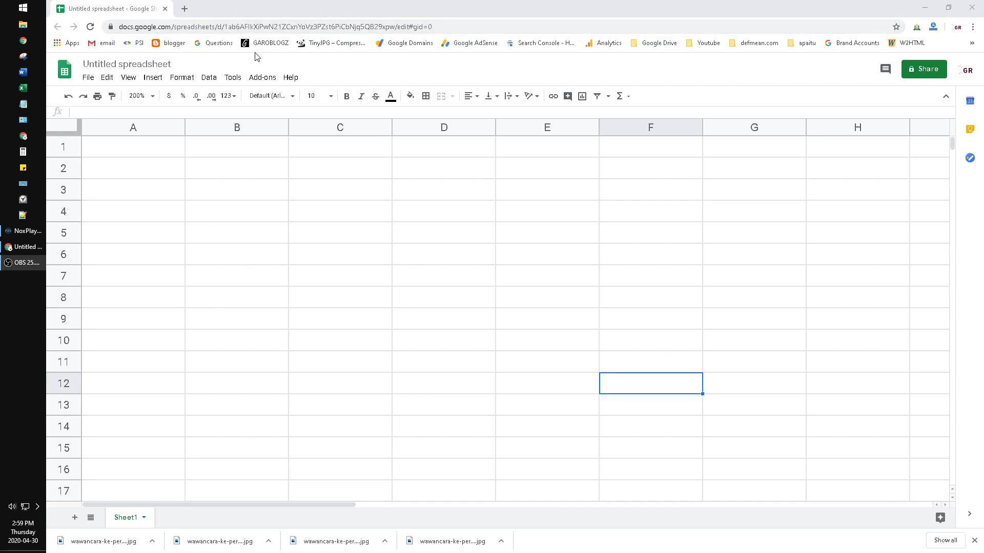
Step: Start the list in A1 with the digits 1 through 6
left_click_drag(224, 27, 378, 40)
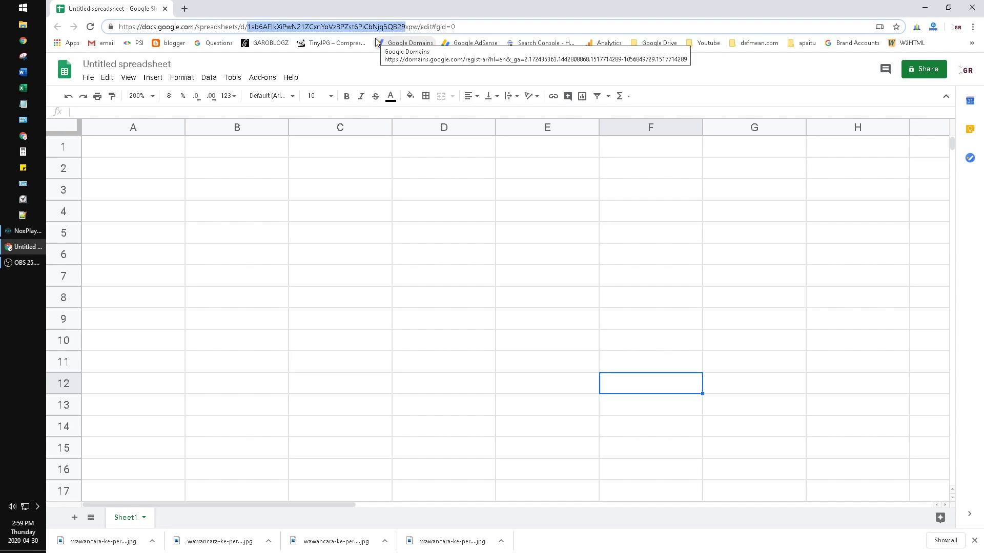
left_click(196, 222)
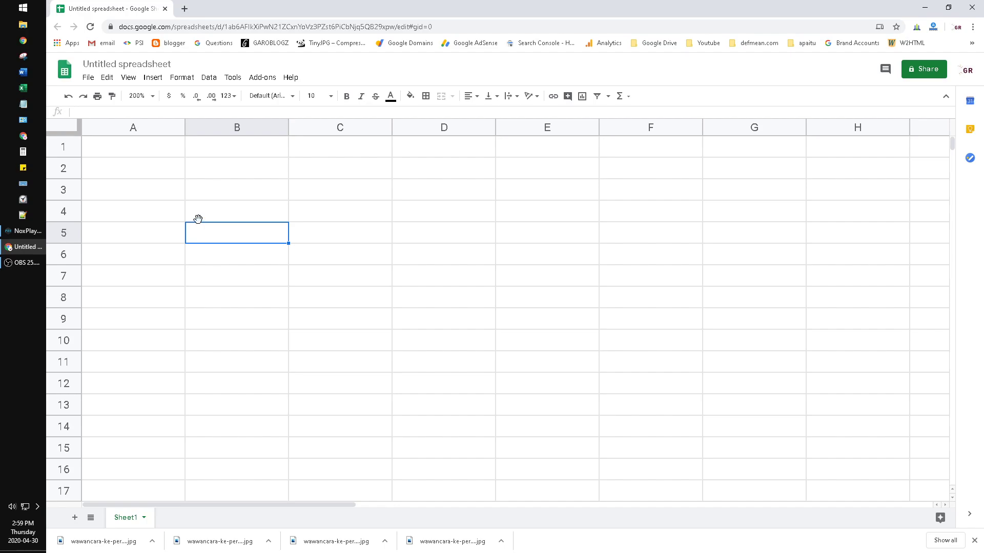
left_click(163, 155)
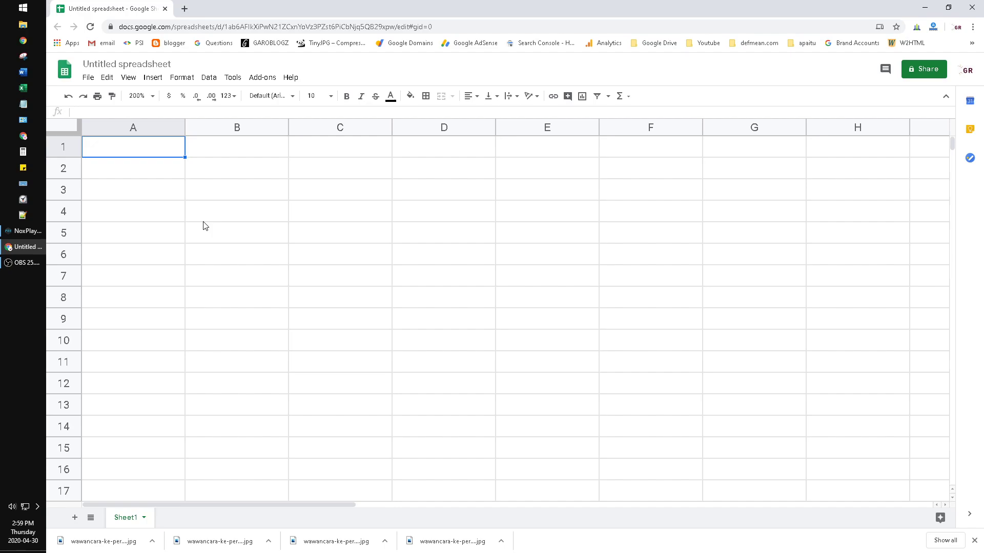
type("1")
key("Return")
type("2")
key("Return")
type("3")
key("Return")
type("4 5")
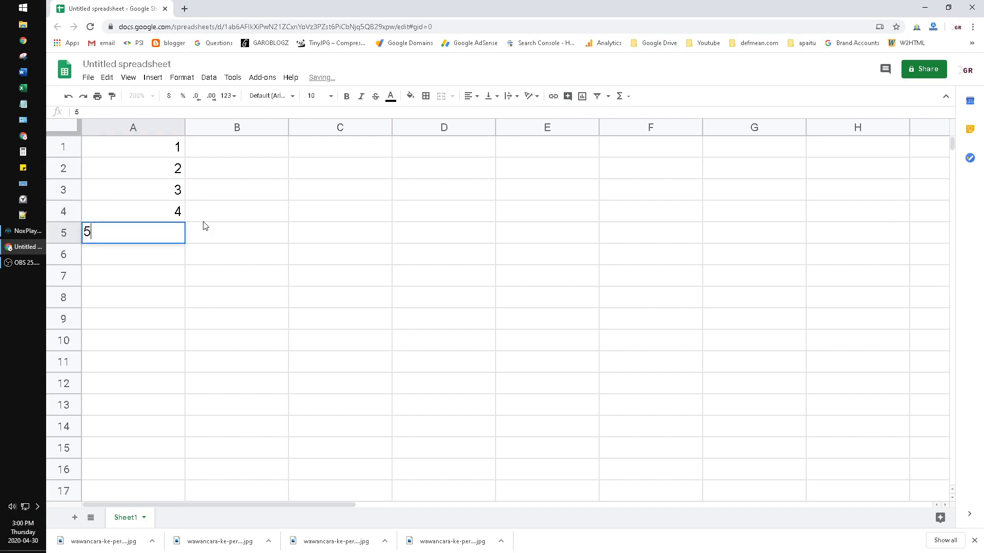
key("Return")
type("6")
Step: Continue column A with 7, 8, 9 and 0 down to A10
key("Return")
type("7")
key("Return")
type("8")
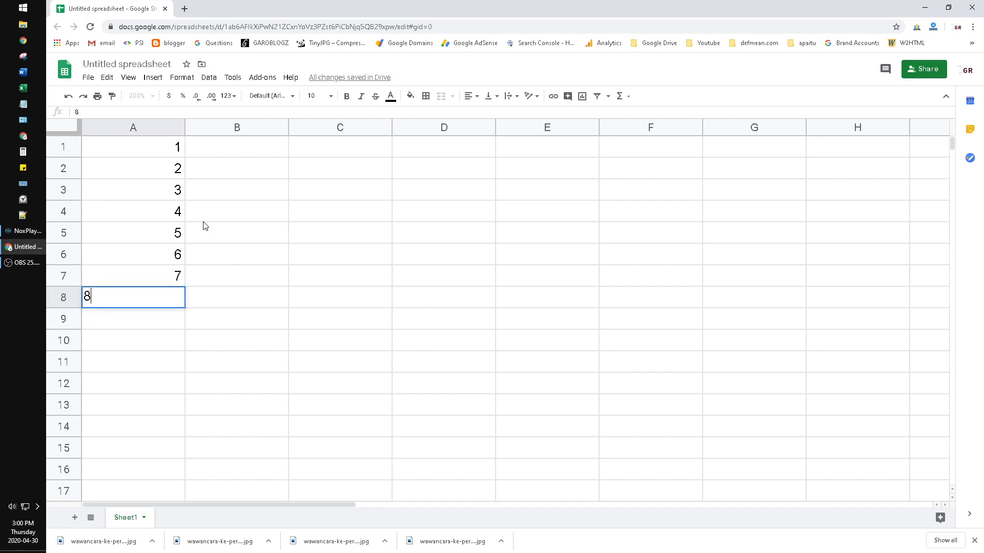
key("Return")
type("9")
key("Return")
type("1")
key("BackSpace")
type("0")
key("Return")
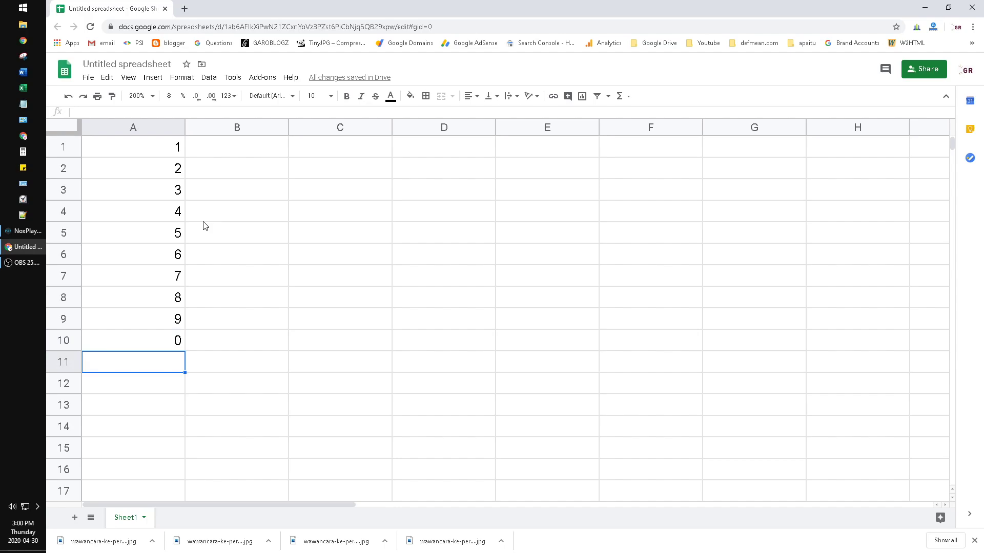
Step: Add lowercase a, b, c below the digits, clearing the stray d and e
type("a")
key("Return")
type("b")
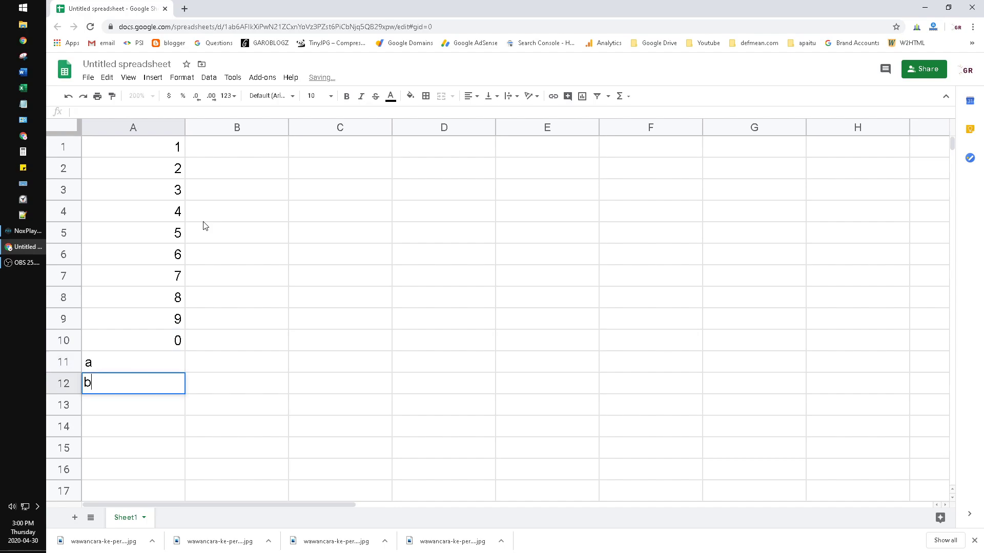
key("Return")
type("c")
key("Return")
type("d")
key("Return")
type("e")
key("Return")
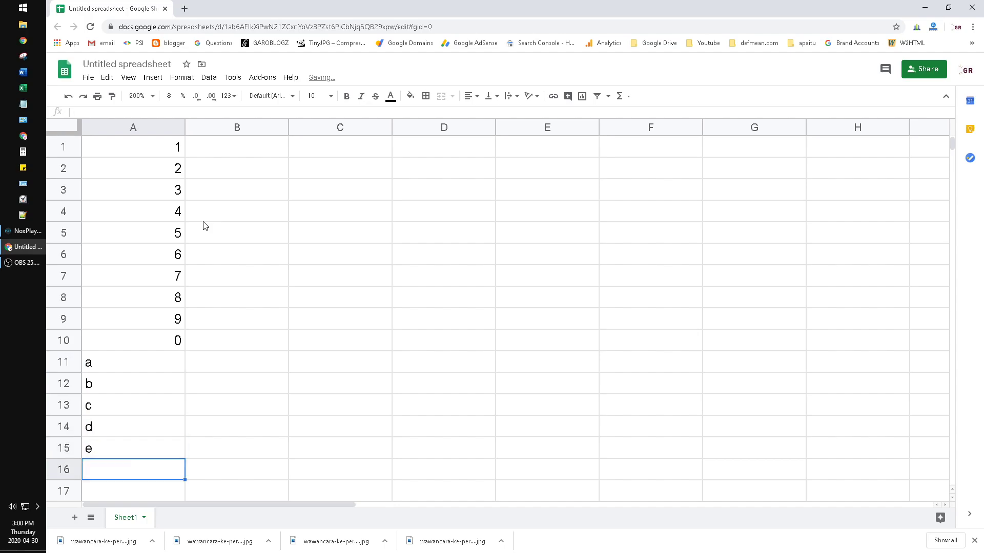
key("Up")
key("Up")
key("shift+Down")
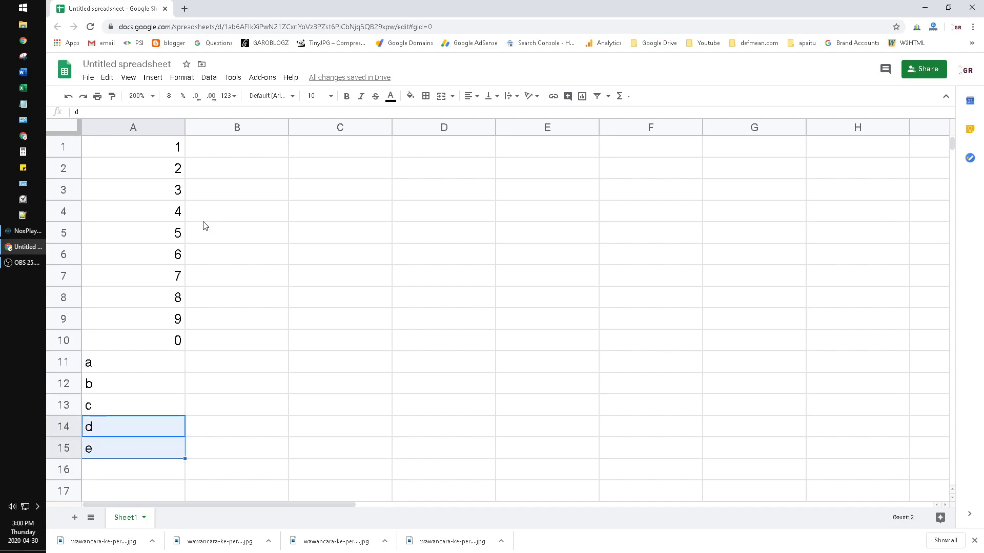
key("Delete")
key("Up")
key("Down")
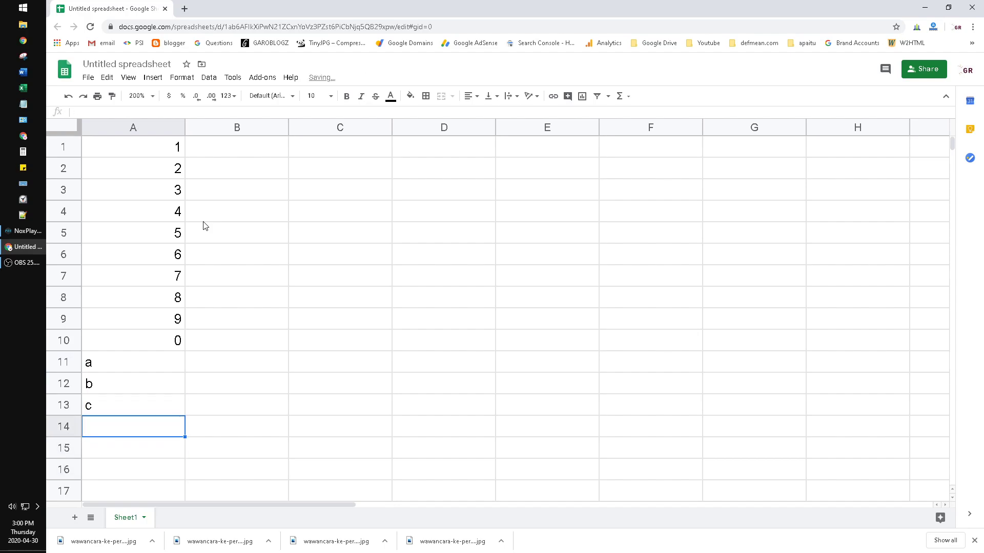
Step: Enter uppercase A, B, C in A14:A16
type("A")
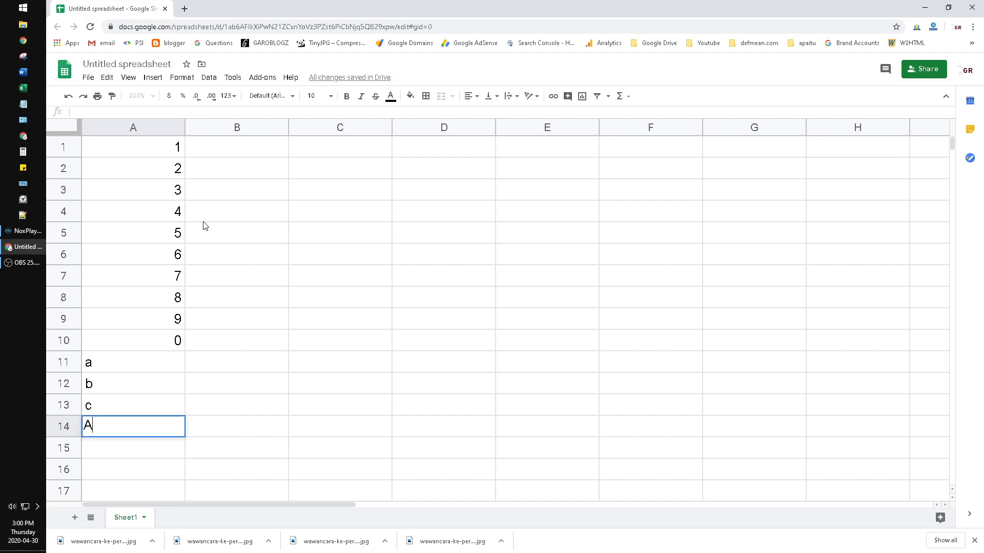
key("Return")
type("B")
key("Return")
type("C")
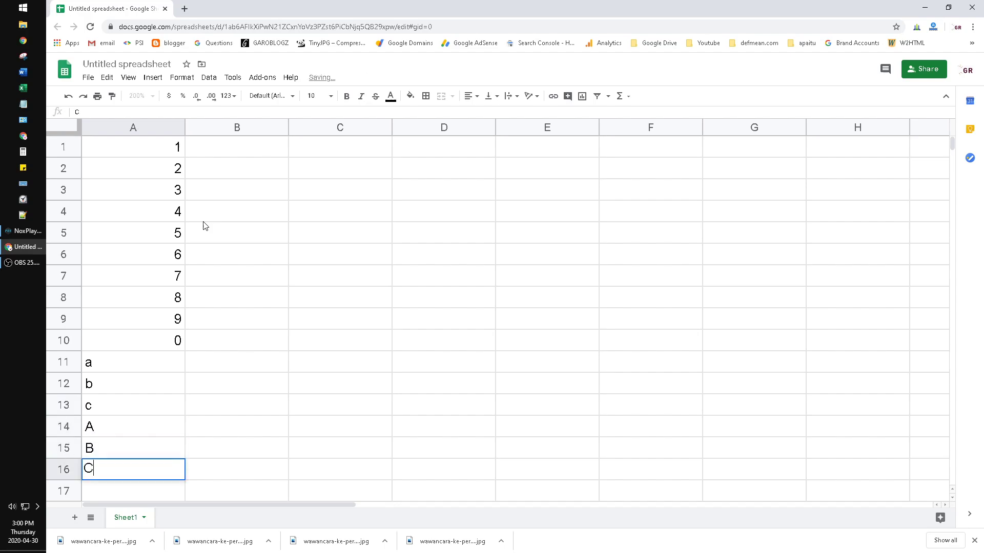
key("Return")
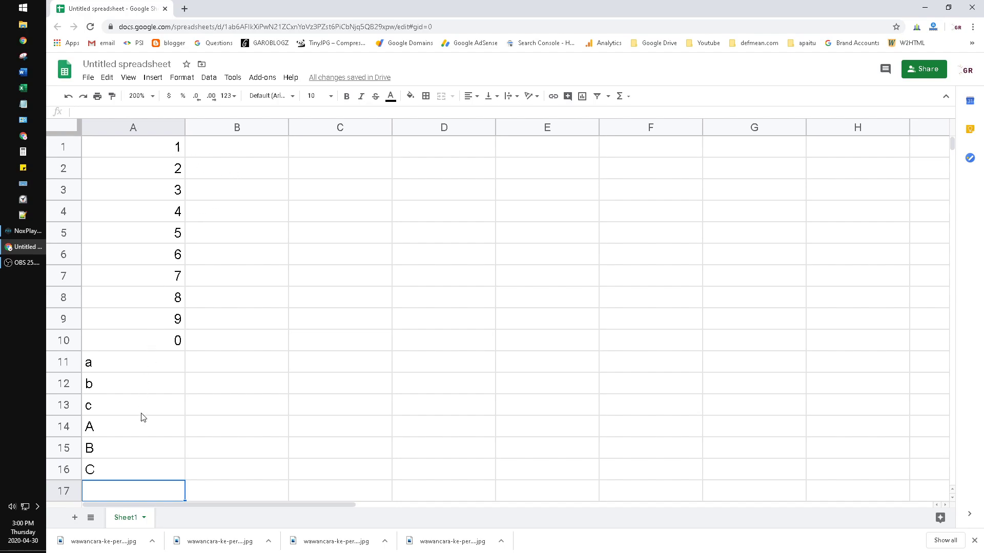
Step: Drag column A's right border left until it just fits the one-character entries
left_click(348, 320)
left_click(256, 200)
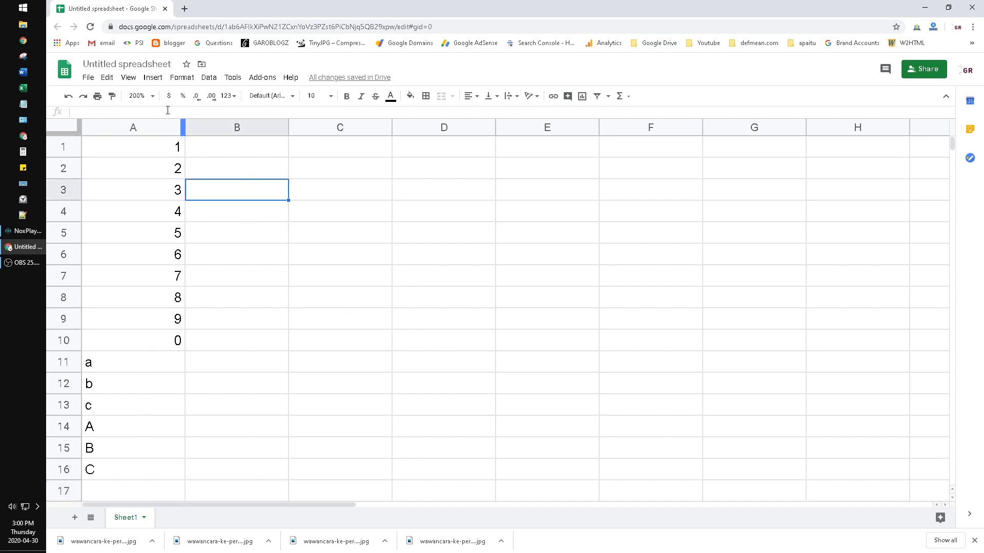
left_click_drag(186, 124, 123, 127)
left_click(304, 197)
left_click(309, 165)
left_click(314, 151)
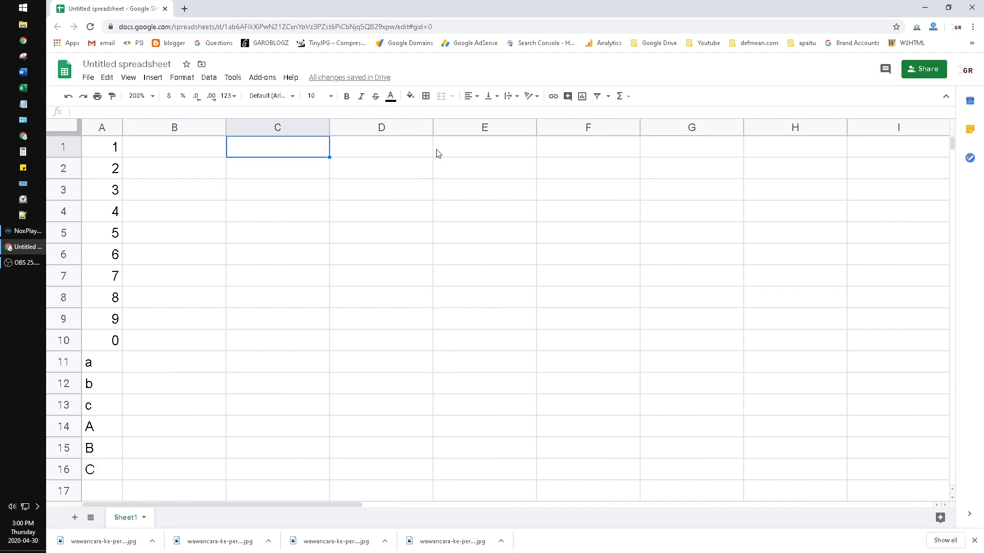
type("={inde")
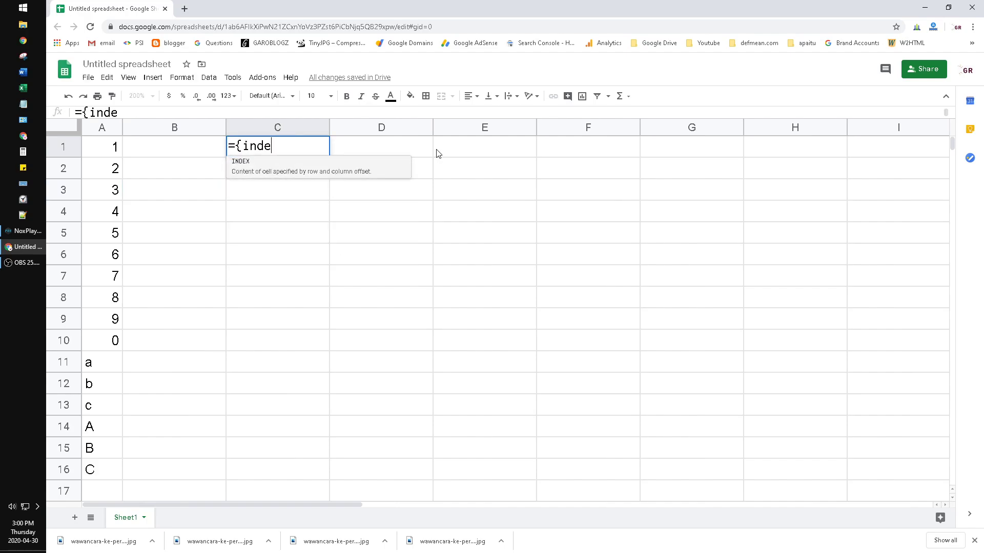
key("Tab")
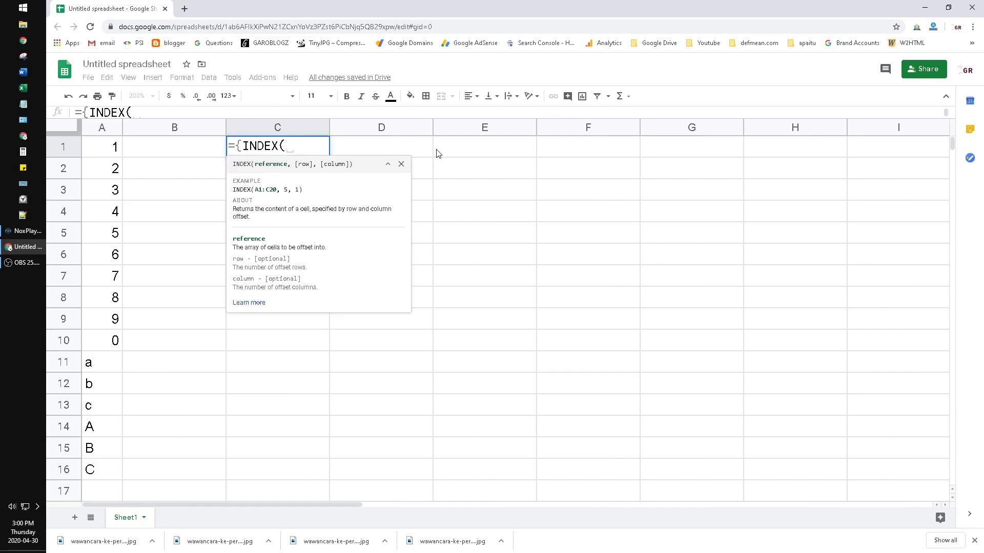
left_click_drag(102, 148, 105, 484)
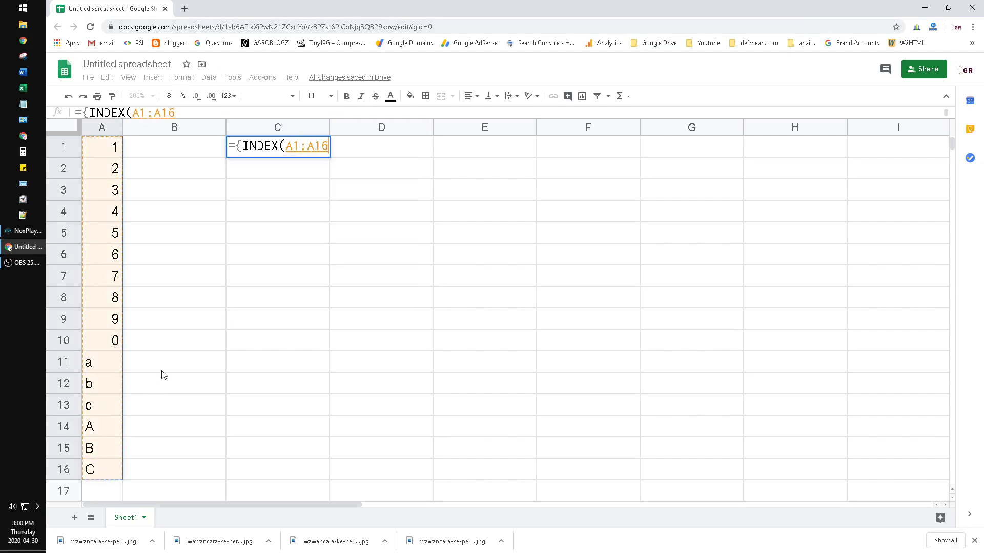
type(",")
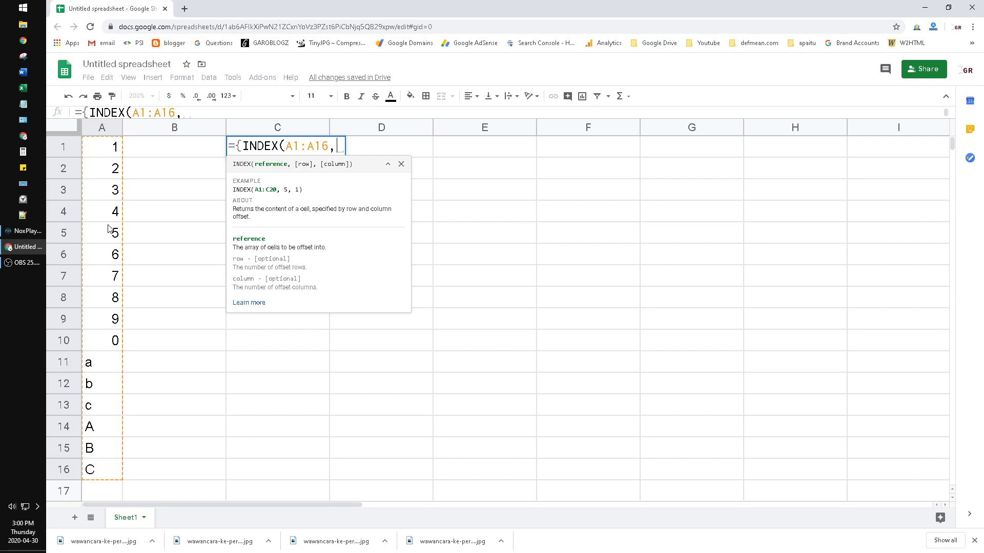
type("(")
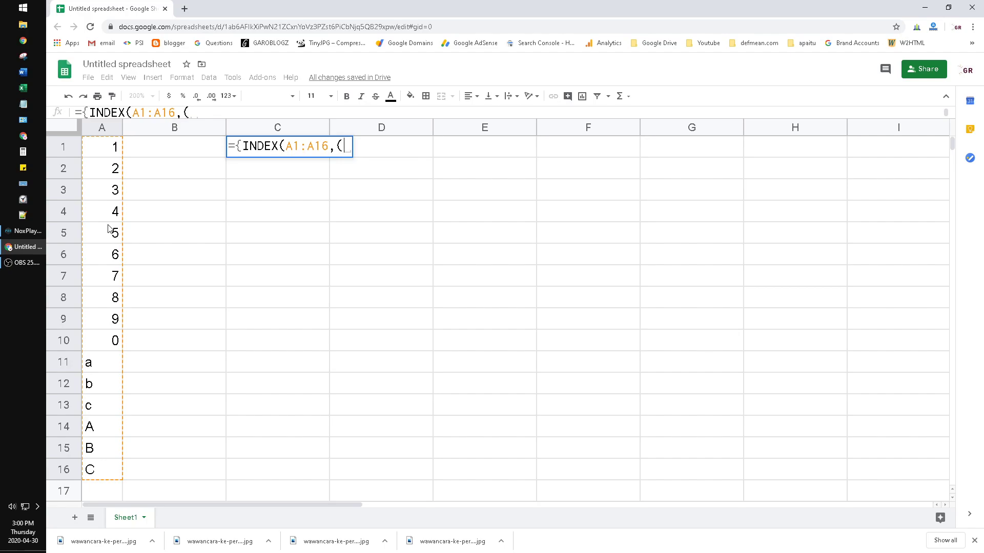
type("rand")
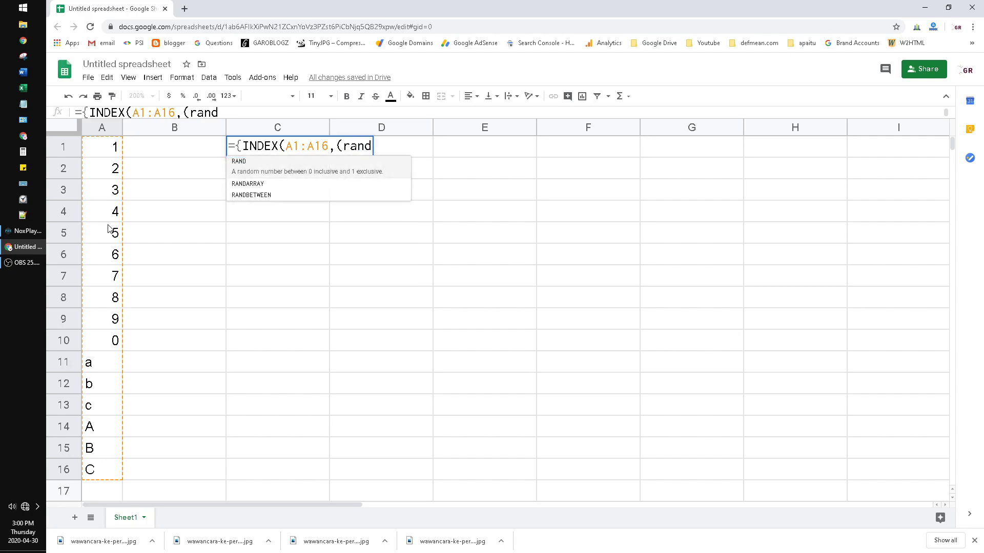
key("Down")
key("Down")
key("Tab")
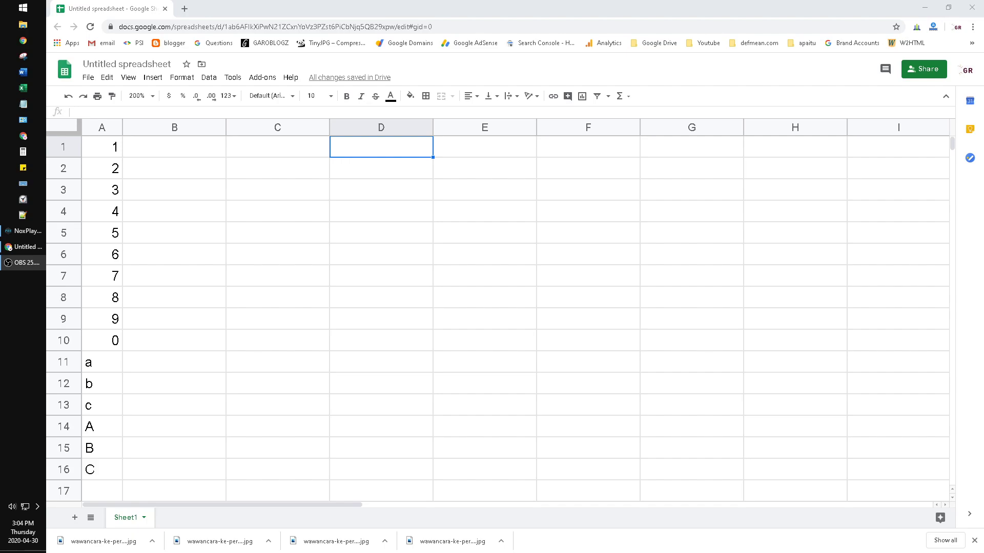
Step: Enter =INDEX(A:A,RANDBETWEEN(1,COUNTA(A:A)),1) in D1 to pick a random character from column A
left_click(363, 147)
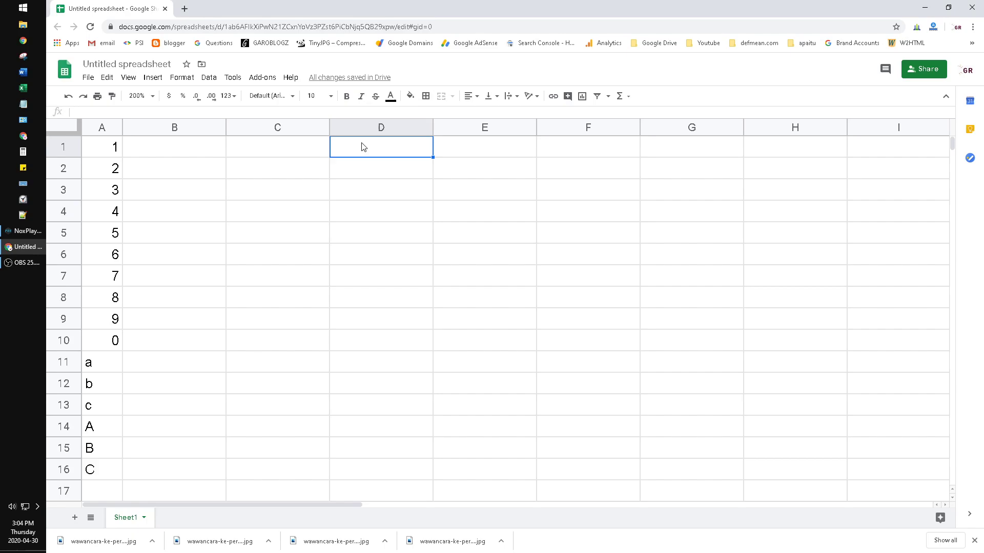
type("=Inde")
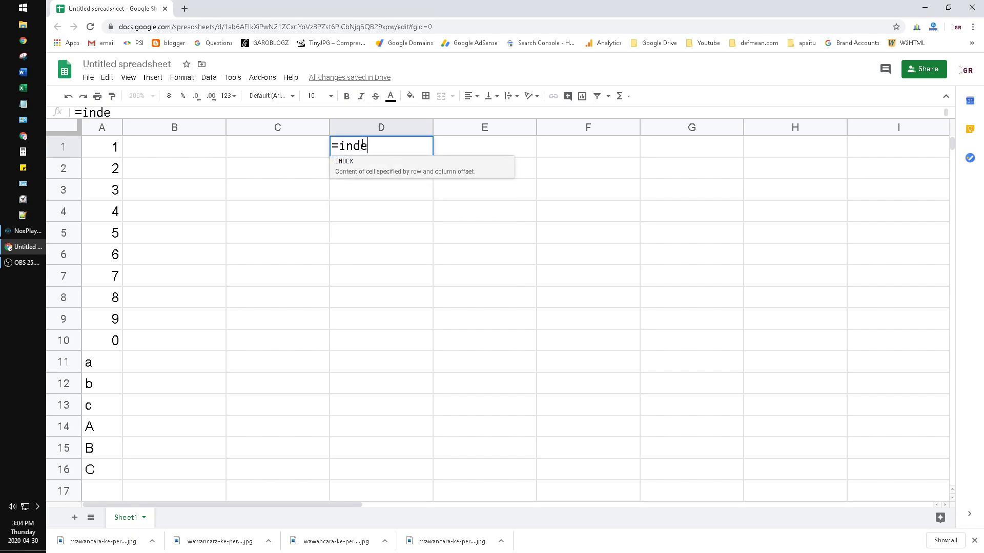
key("Tab")
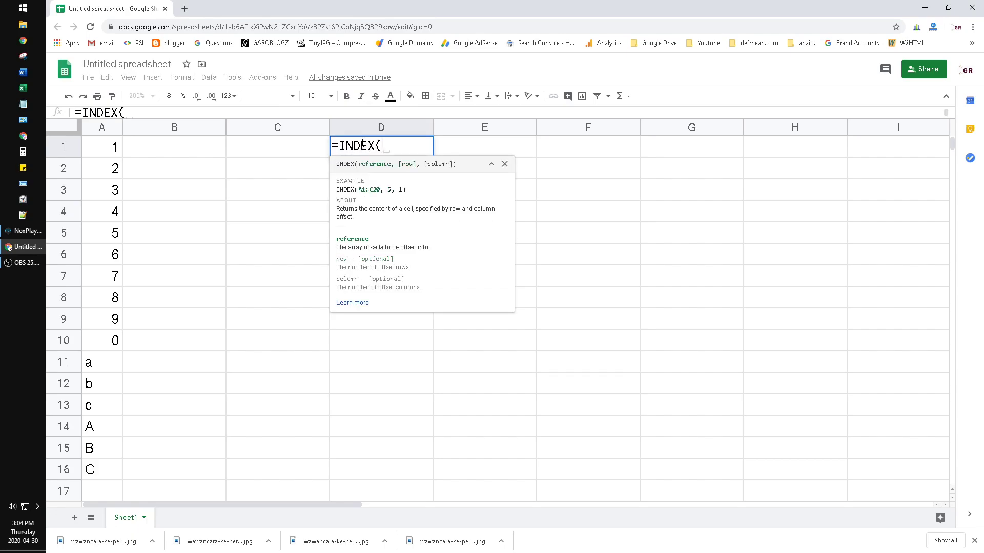
left_click(93, 129)
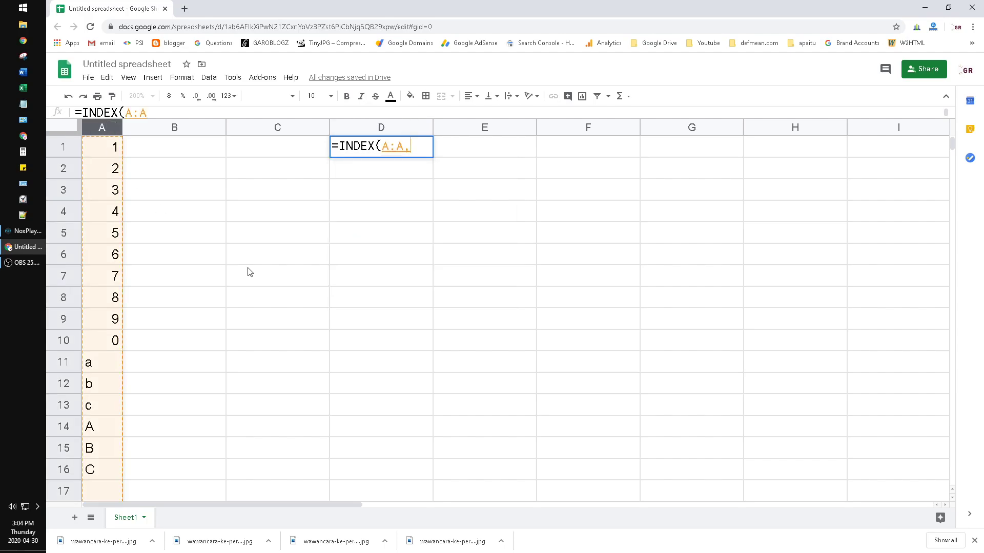
type(",")
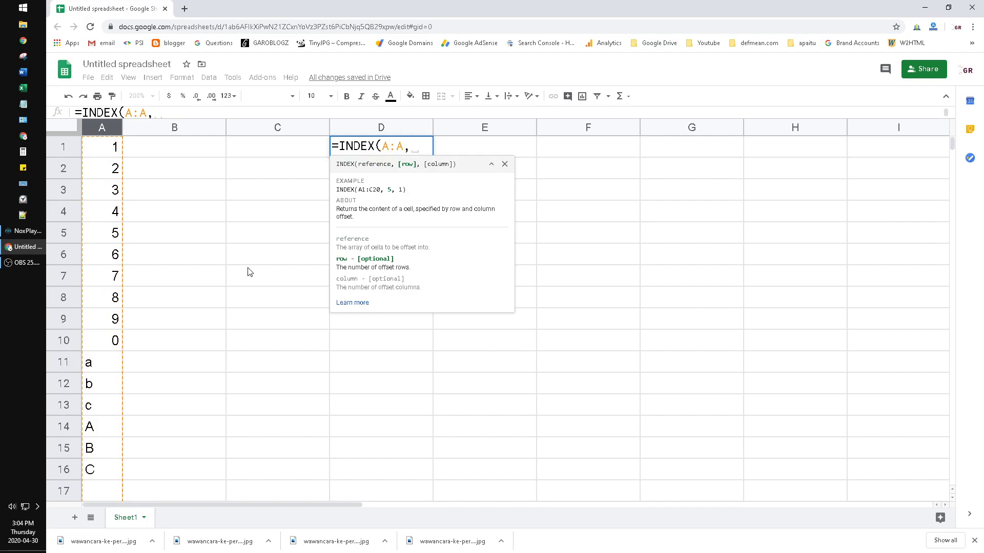
type("rand")
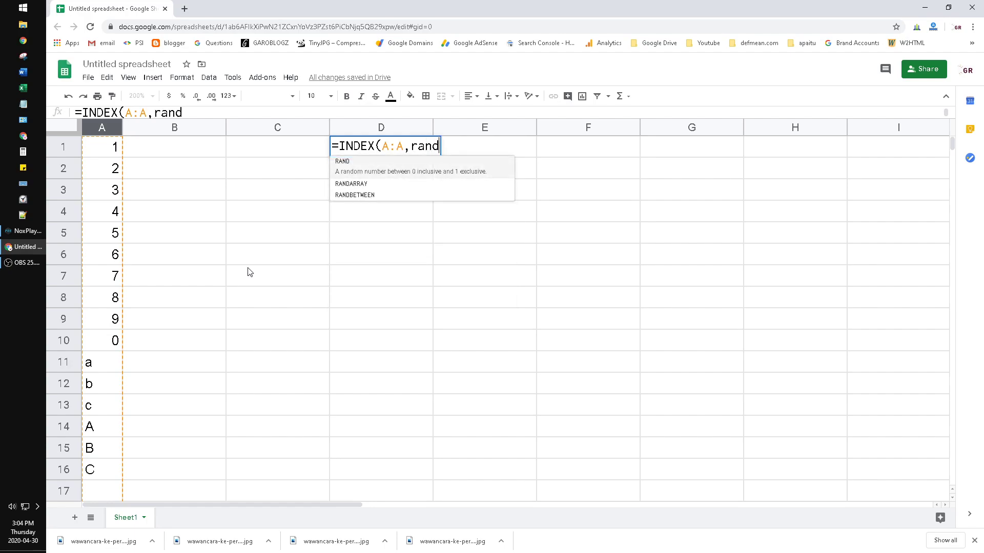
type("b")
key("Tab")
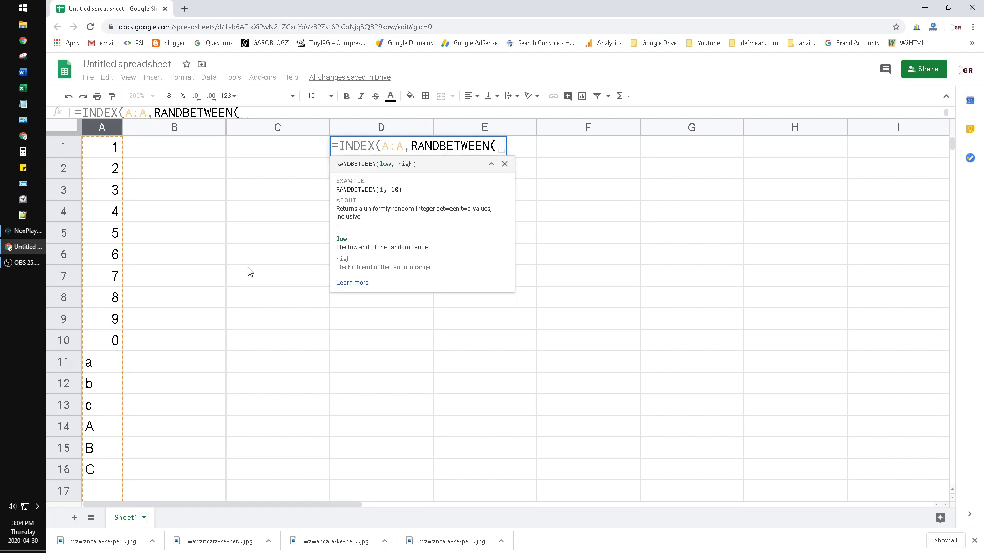
type("1")
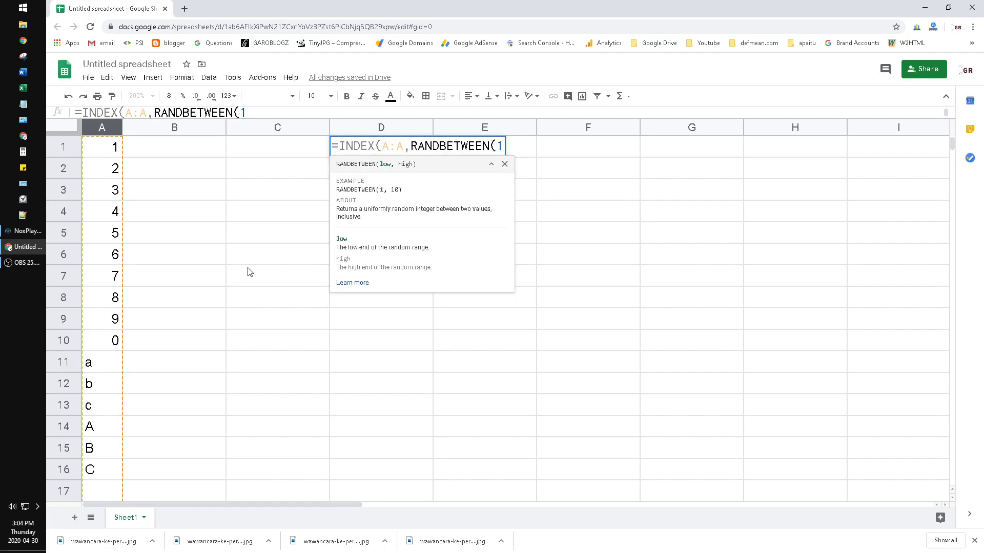
type(",coun")
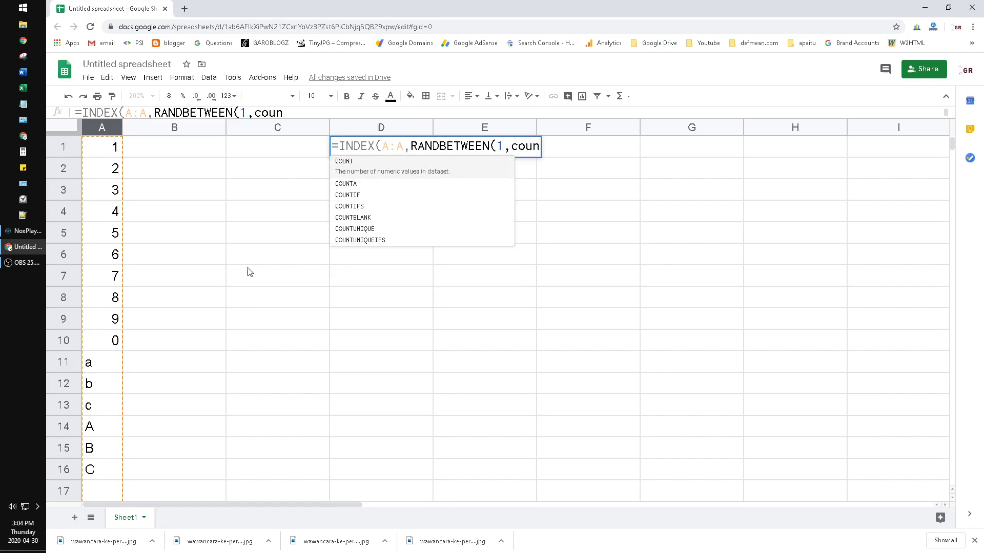
key("Down")
key("Tab")
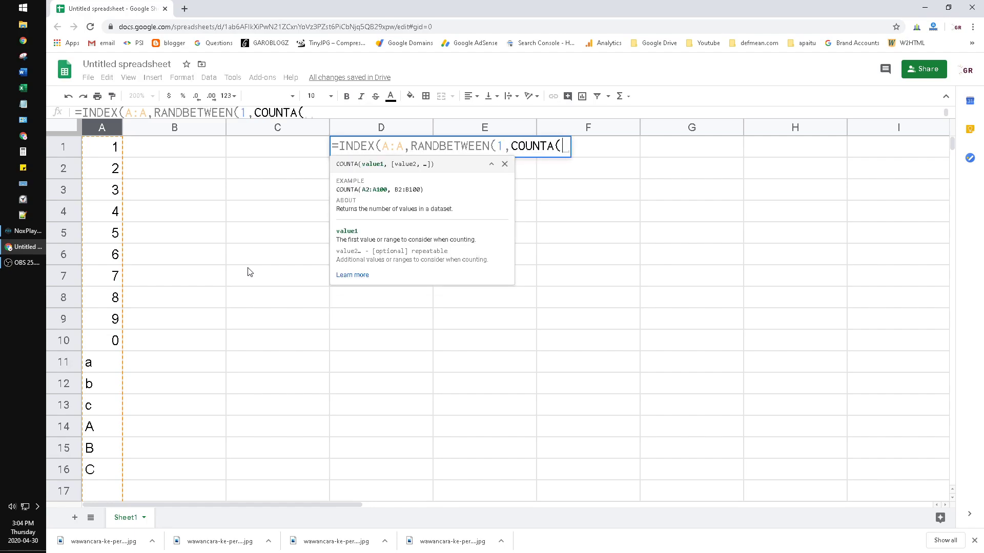
left_click(108, 128)
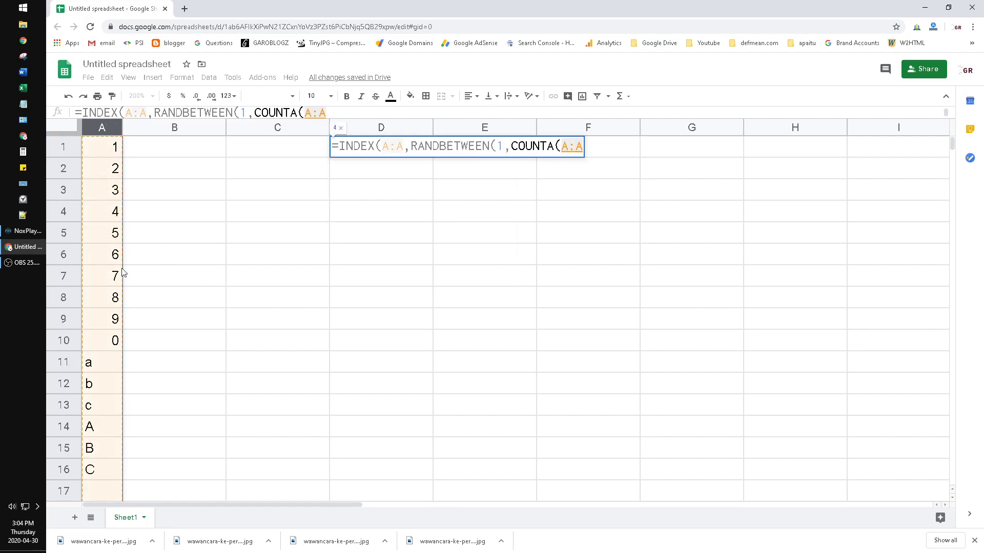
type(")")
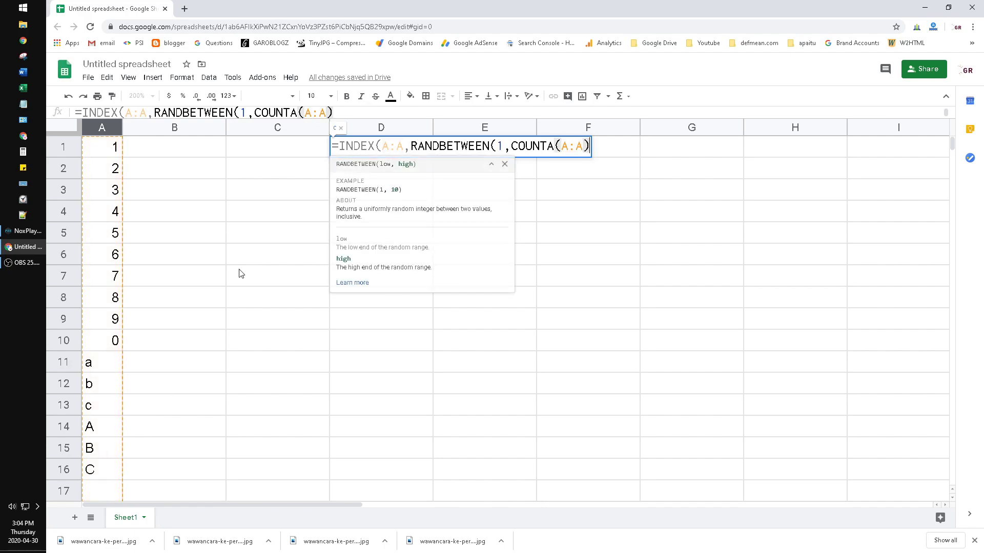
type("),")
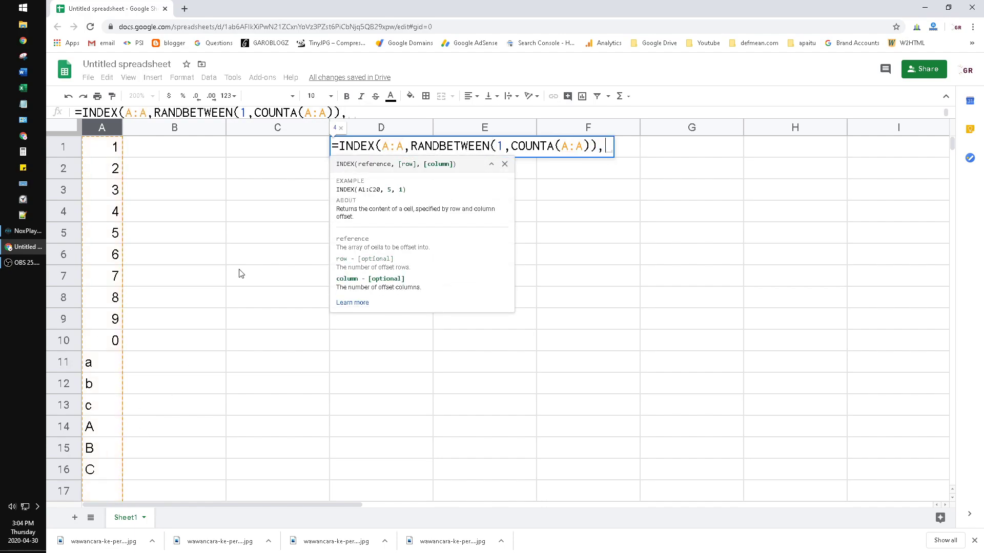
type("1)")
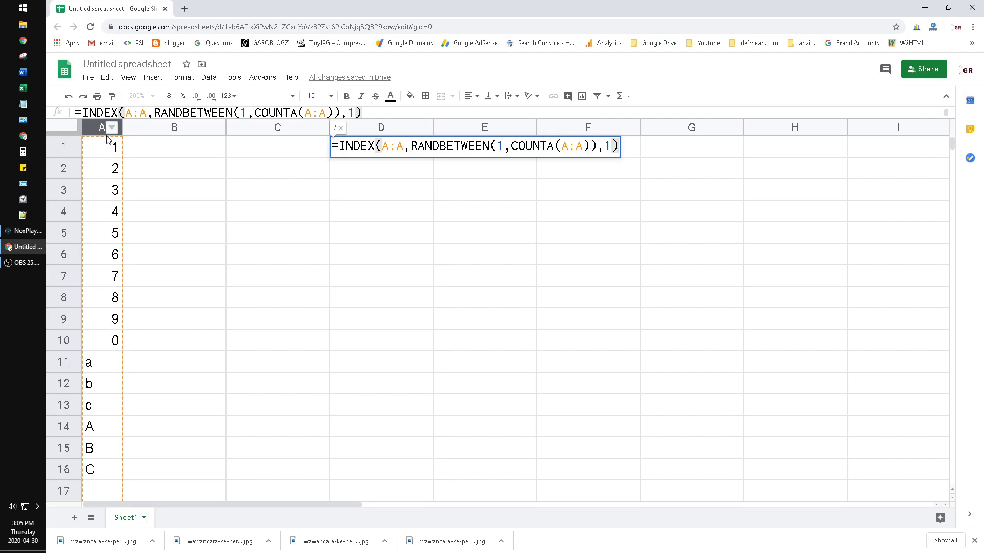
key("Return")
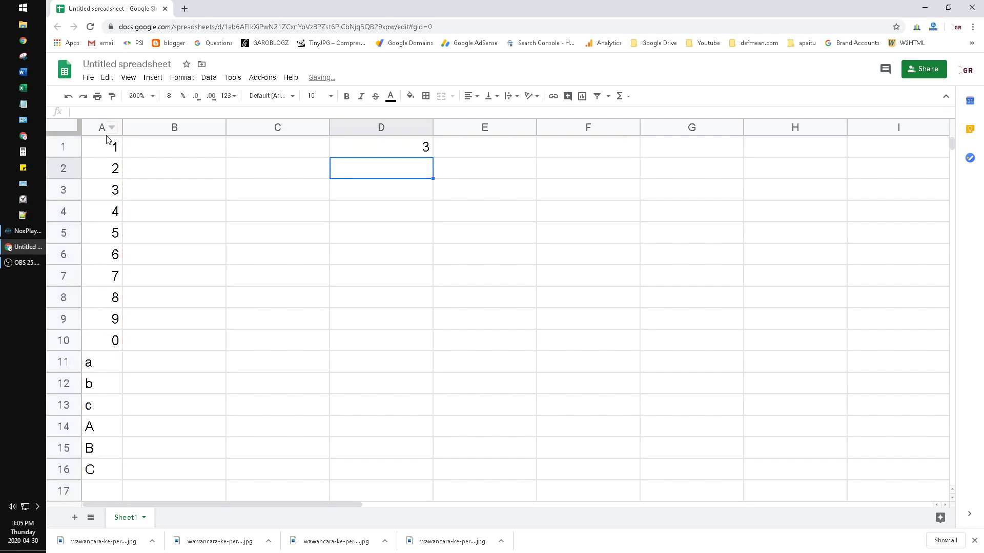
Step: Append the INDEX expression twice with & so D1 builds a three-character code like 5Aa
left_click(399, 135)
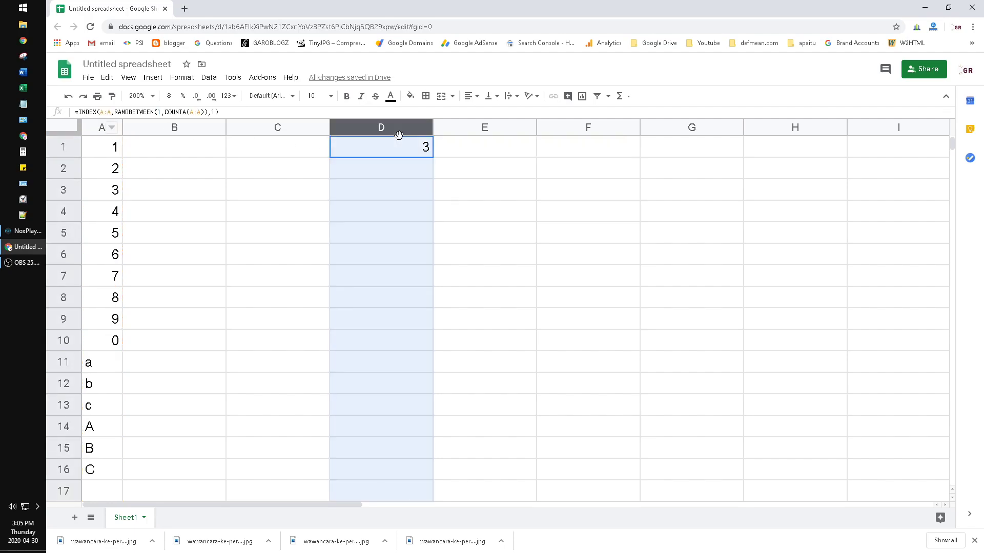
left_click(402, 153)
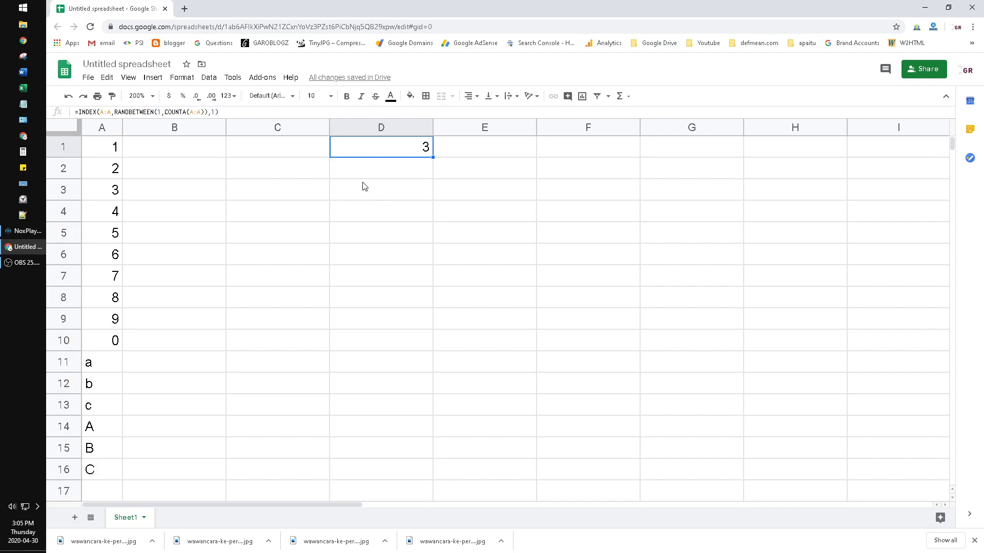
triple_click(77, 110)
left_click_drag(82, 112, 421, 146)
key("ctrl+c")
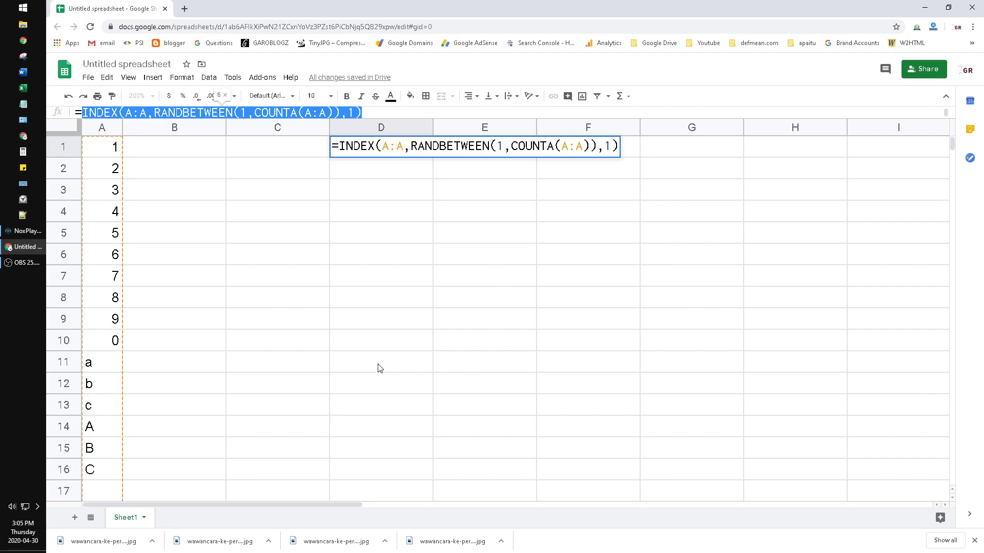
left_click(372, 111)
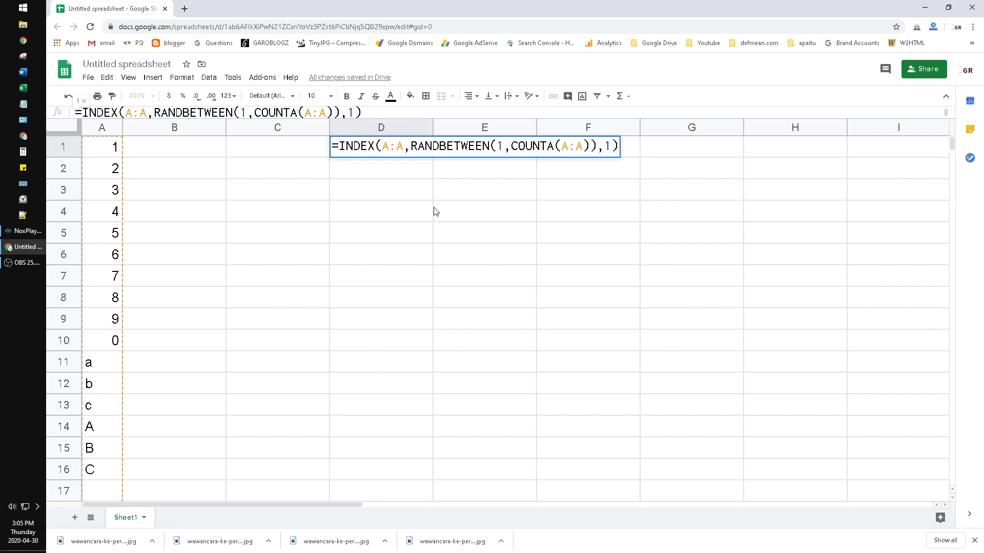
type("&")
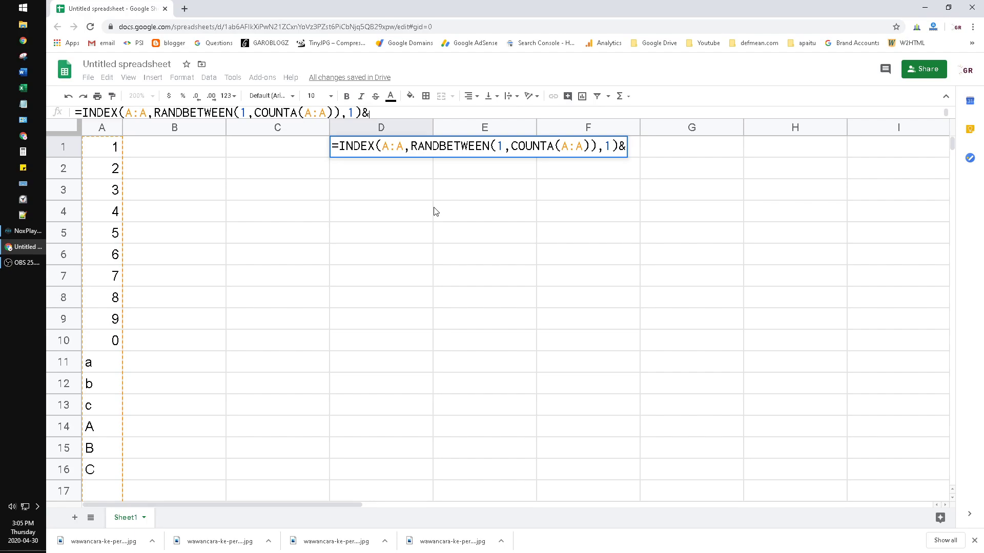
key("ctrl+v")
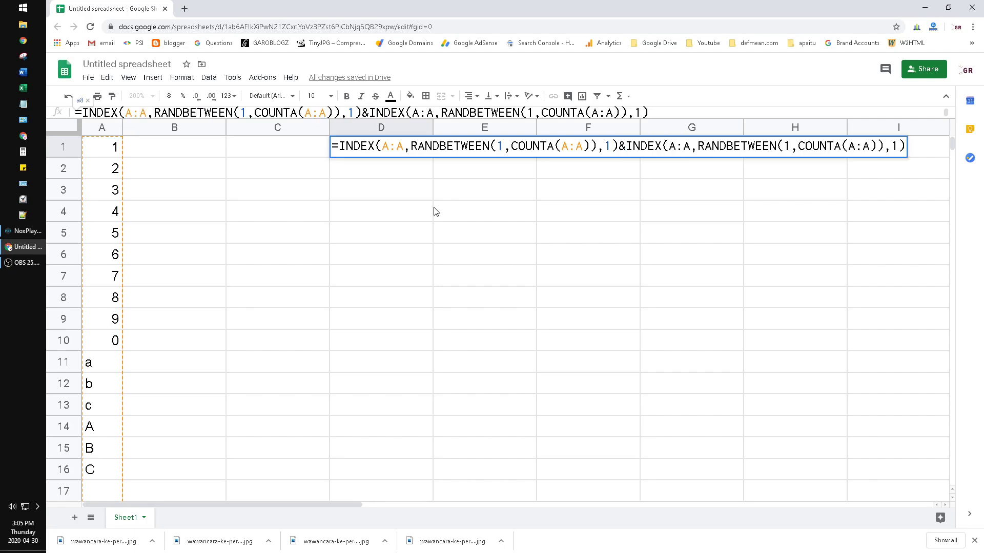
type("&")
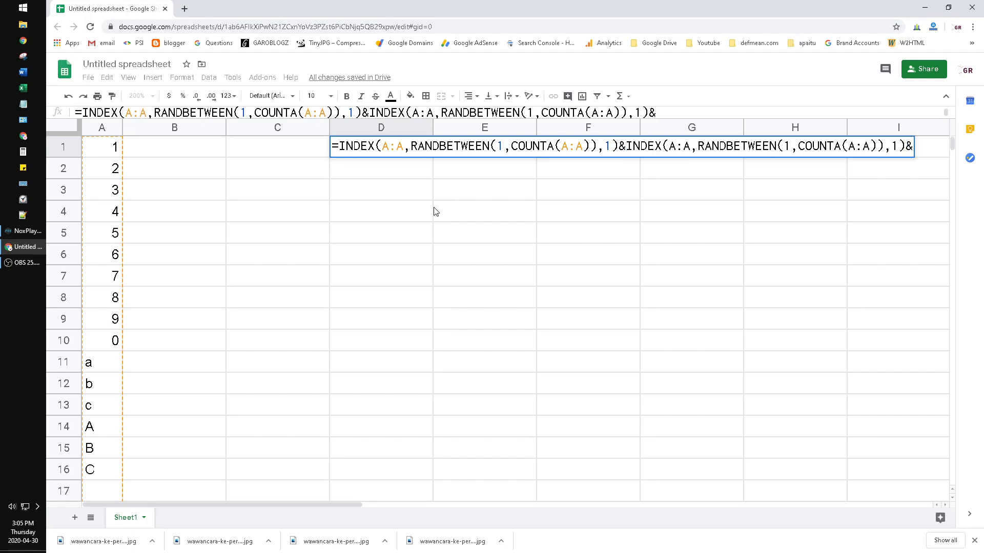
key("ctrl+v")
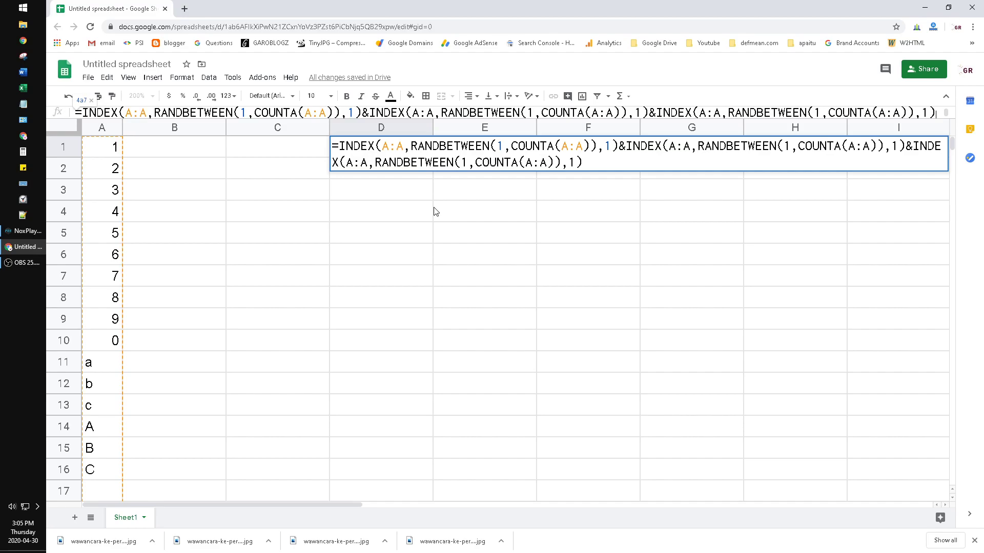
key("Return")
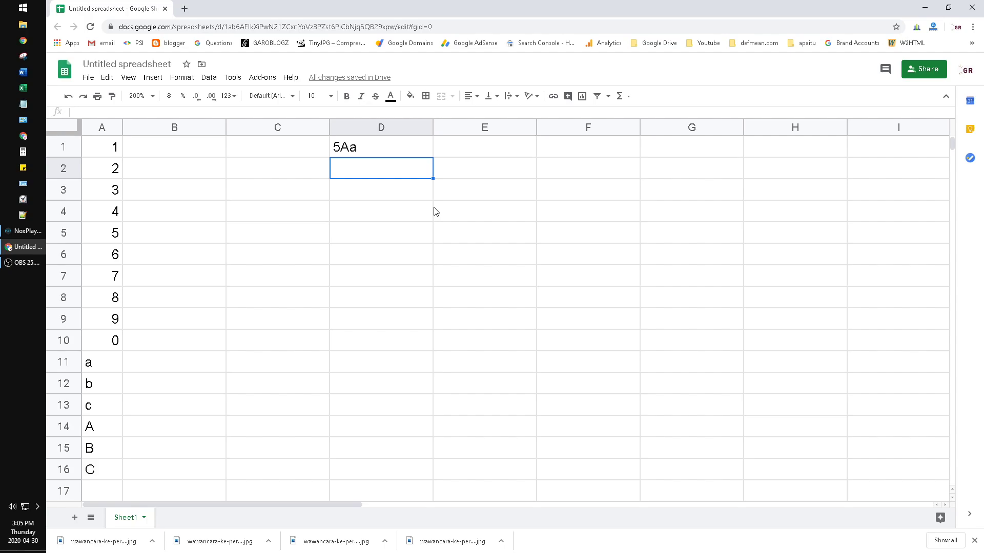
Step: Fill D1's three-character code formula down through D16
left_click(391, 152)
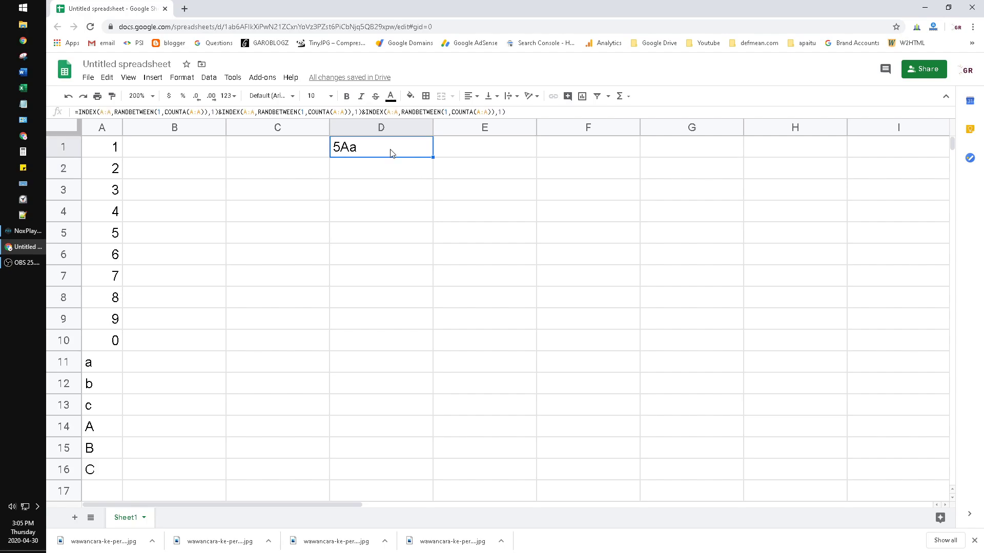
left_click_drag(432, 158, 404, 474)
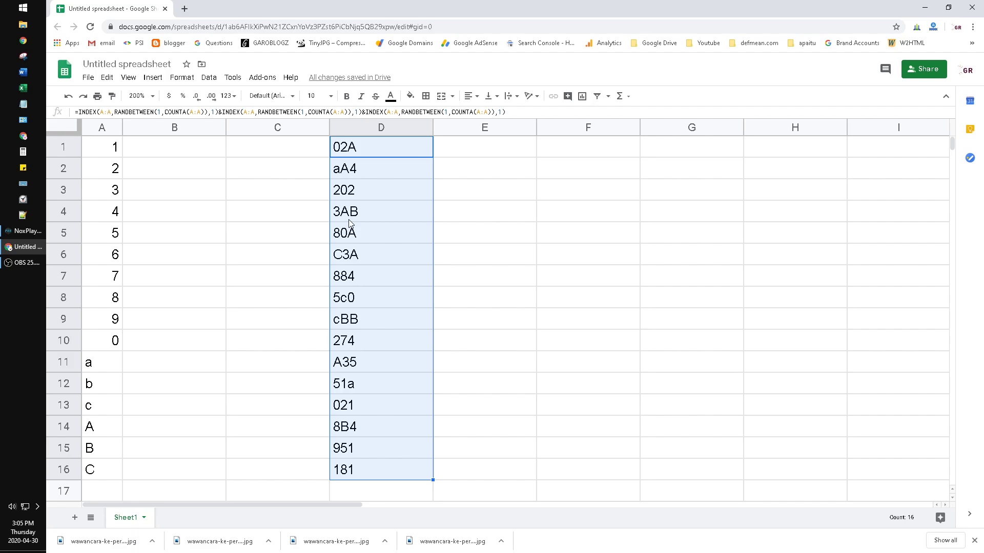
Step: Enter 1, 2, 3, 4 in C1:C4 and extend the sequence down to 16
left_click(304, 156)
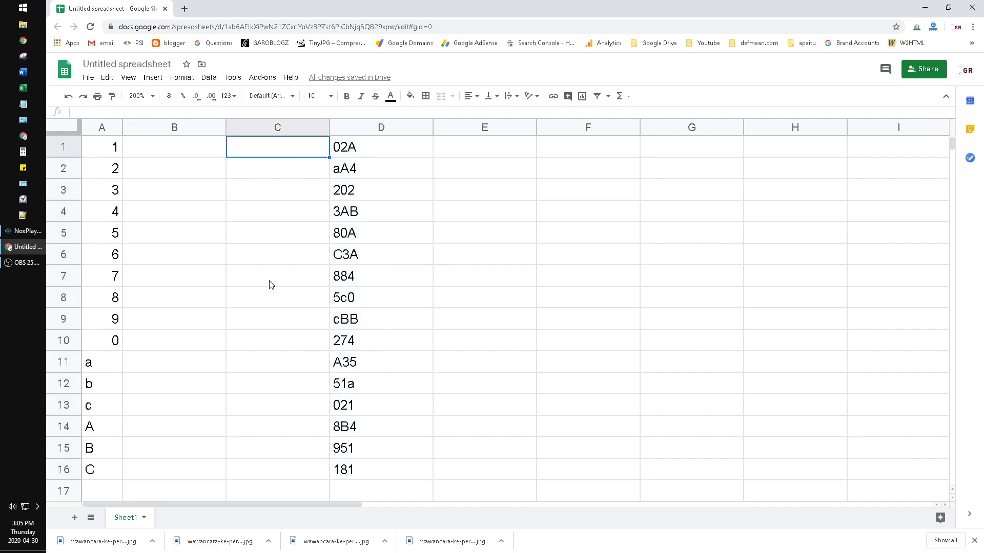
type("1")
key("Return")
type("2")
key("Return")
type("3")
key("Return")
type("4")
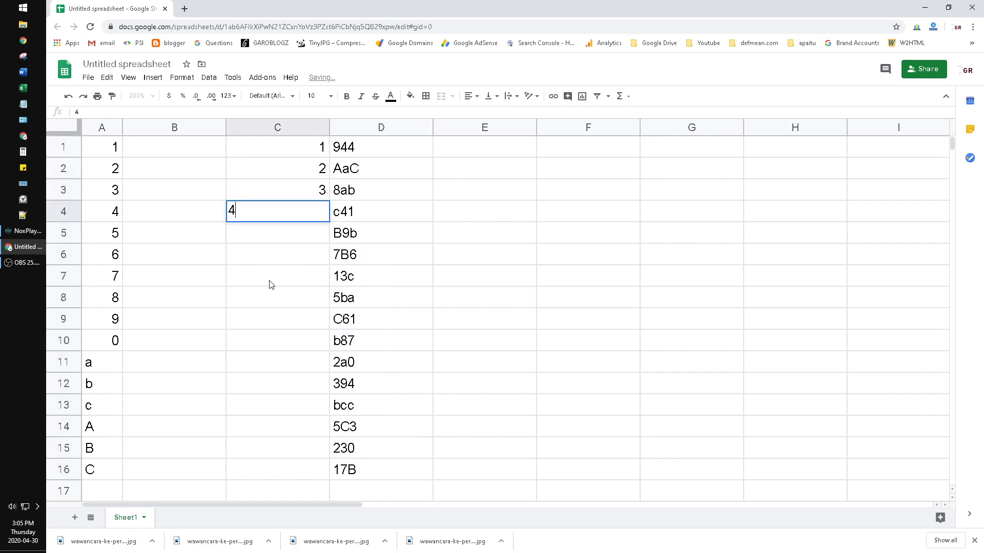
left_click(270, 284)
left_click_drag(301, 147, 321, 474)
Step: Enter =CONCATENATE(C1,D1) in E1 and fill it down to E16
left_click(453, 155)
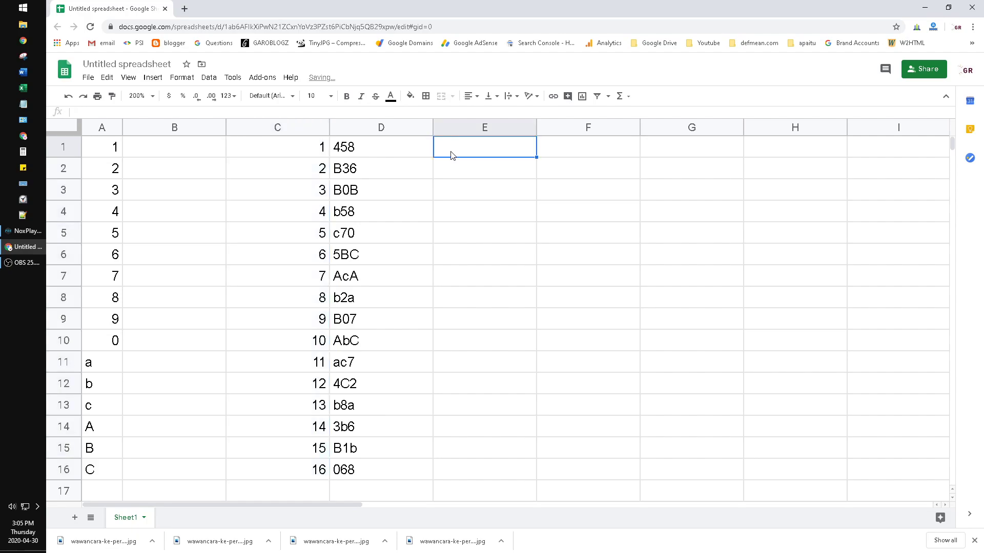
type("=con")
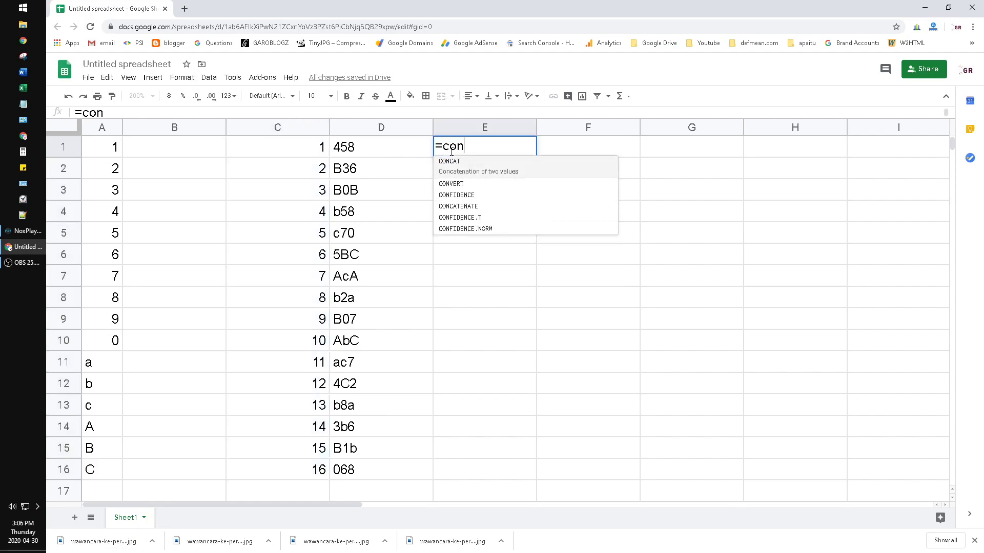
key("Down")
key("Down")
key("Tab")
key("Left")
key("Left")
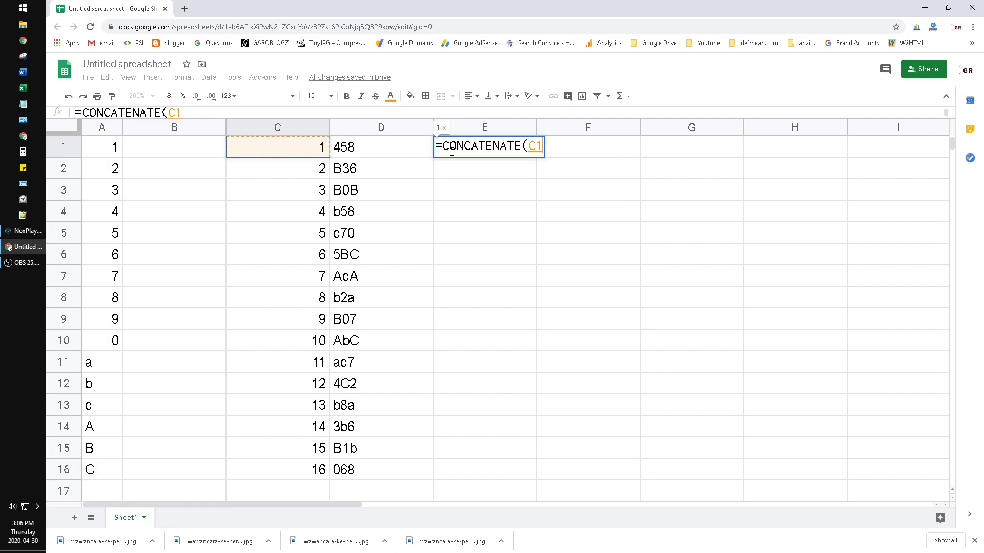
type(",")
key("Left")
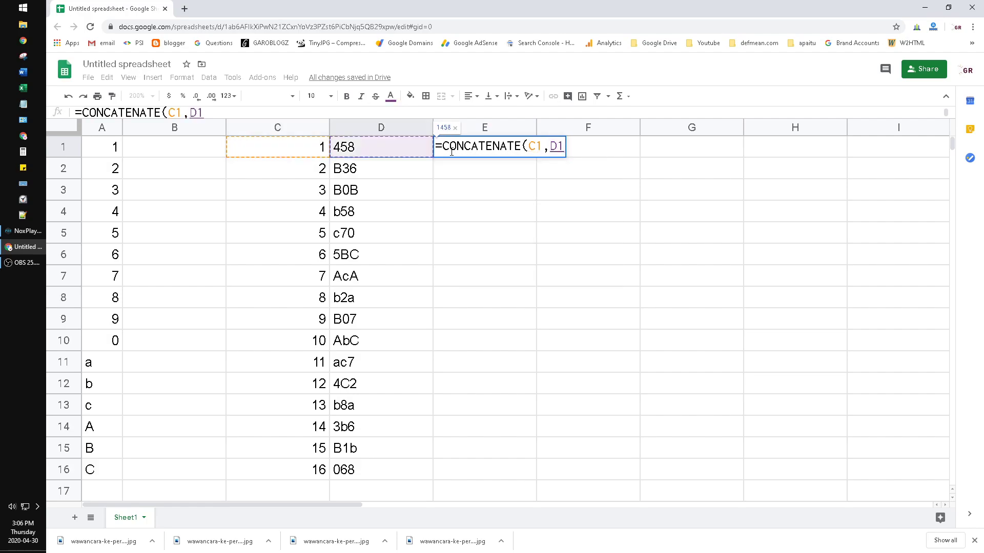
type(")")
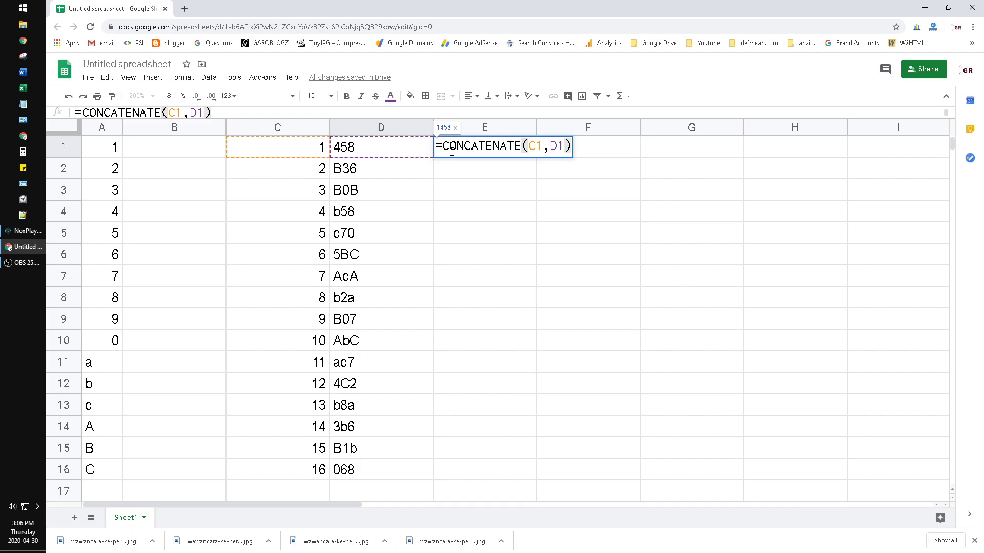
key("Return")
left_click(451, 154)
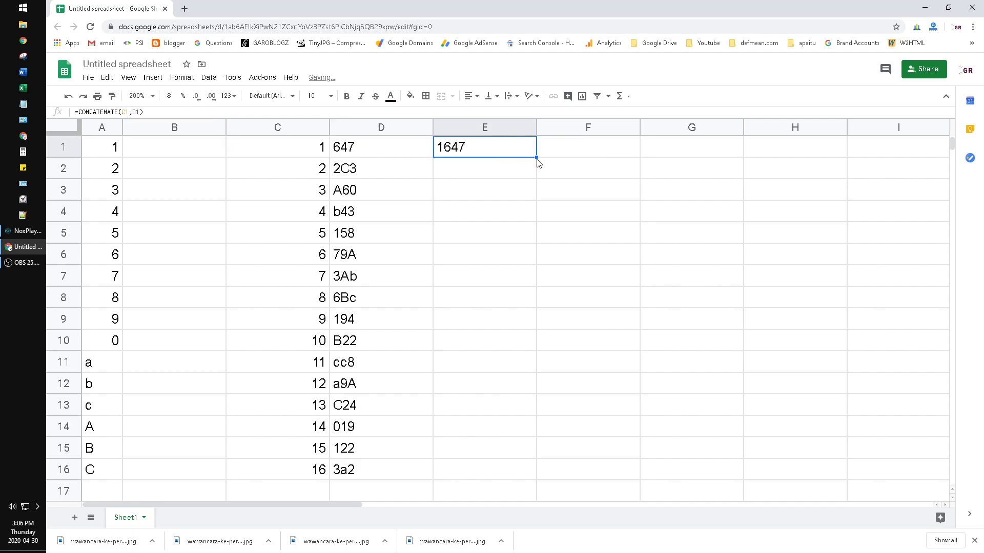
left_click_drag(536, 159, 507, 471)
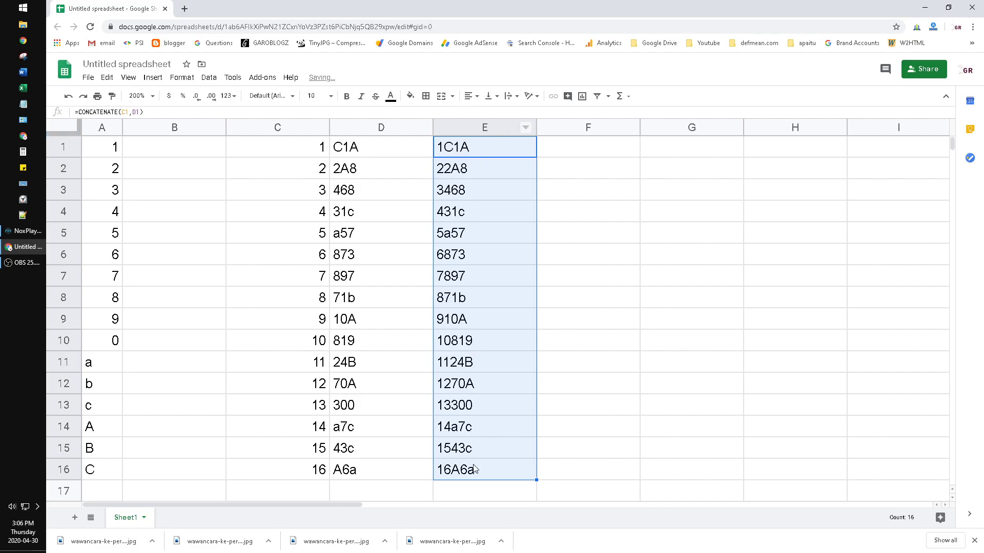
left_click(464, 128)
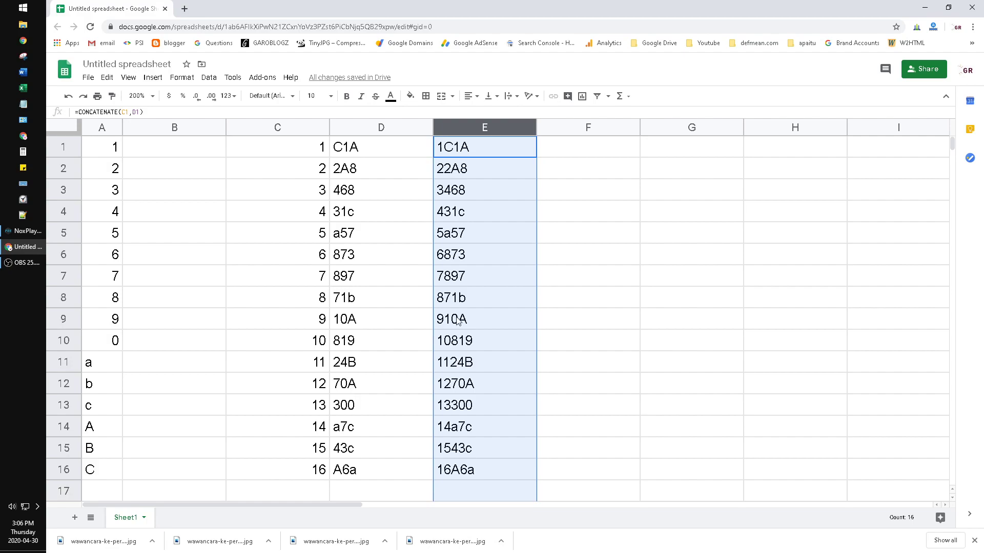
left_click(377, 127)
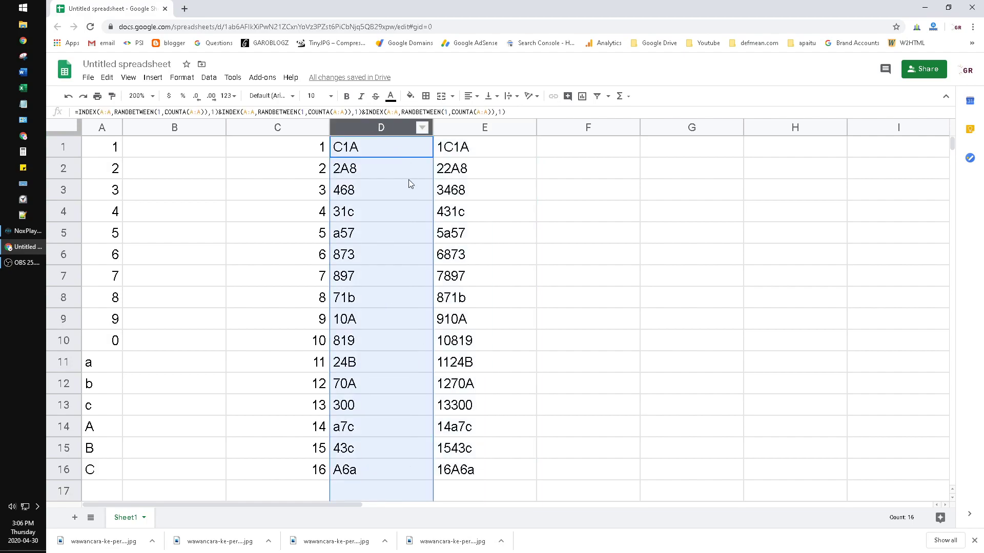